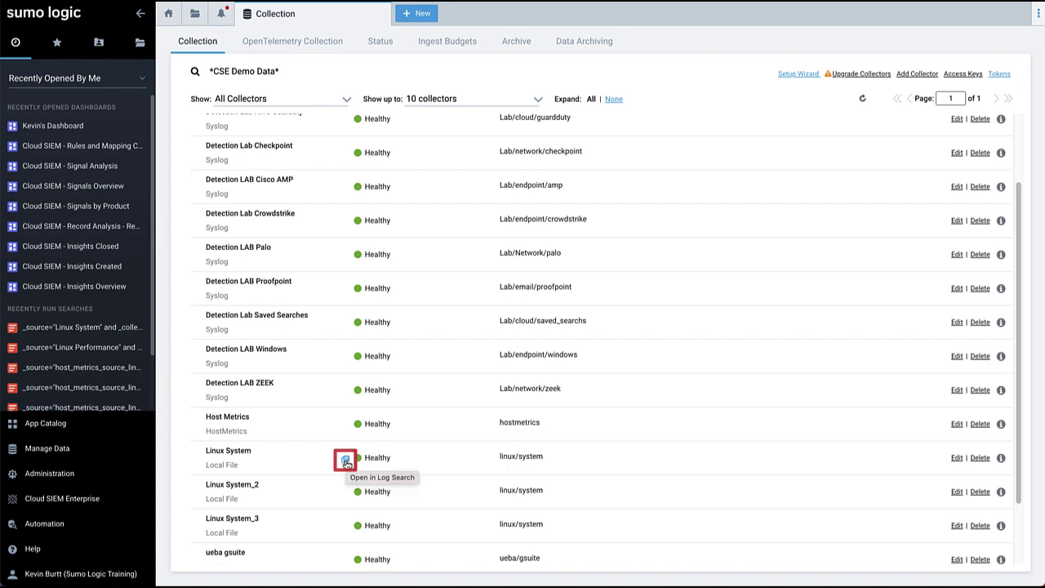
- Open the Linux System source's messages in a log search and copy the full source and collector query
left_click(346, 461)
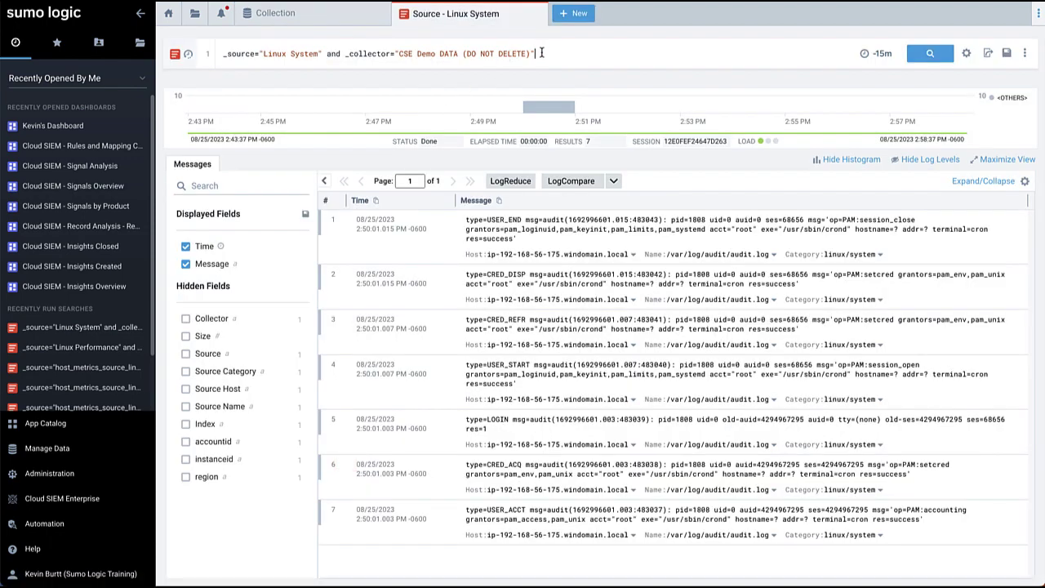
left_click_drag(536, 54, 219, 51)
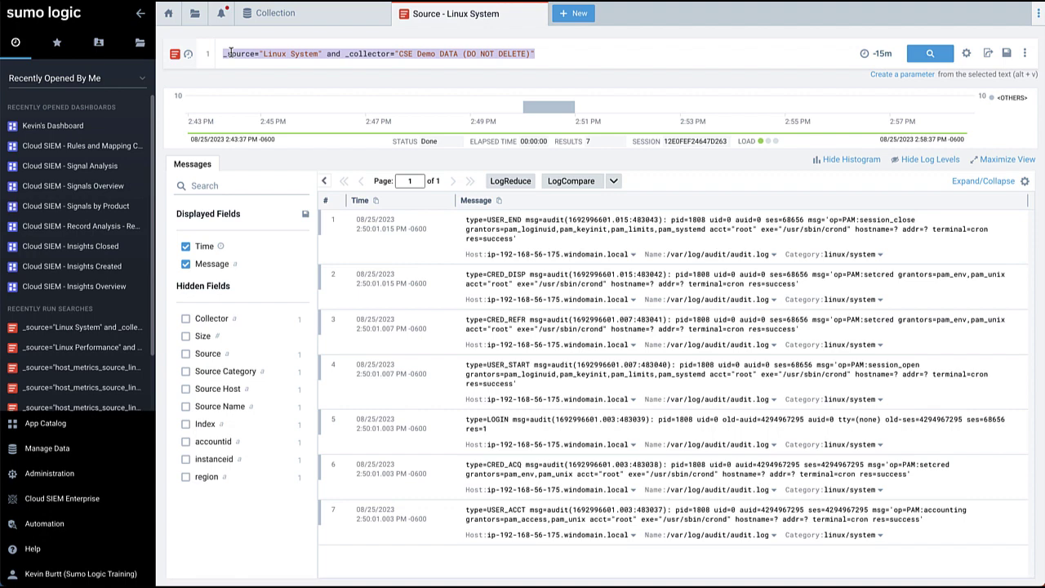
right_click(250, 55)
left_click(290, 149)
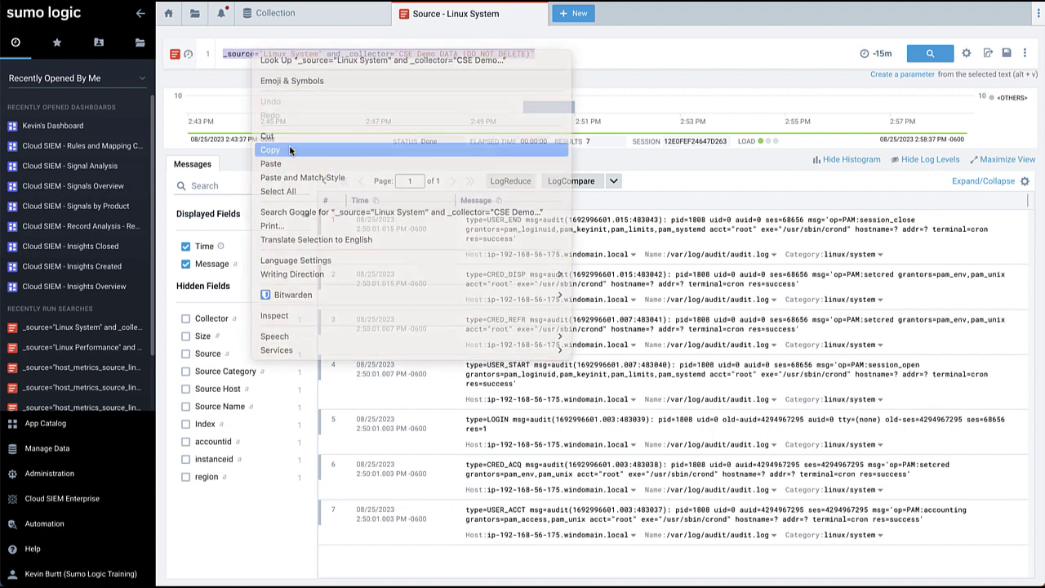
- Open the Linux OS Syslog parser from the System/Linux folder of the log parsers
left_click(49, 448)
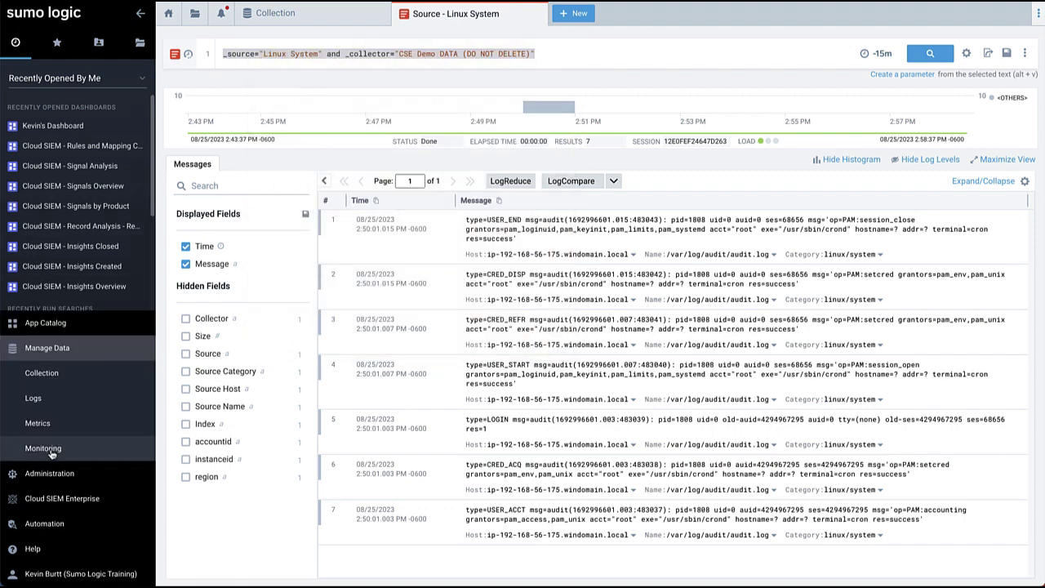
left_click(34, 398)
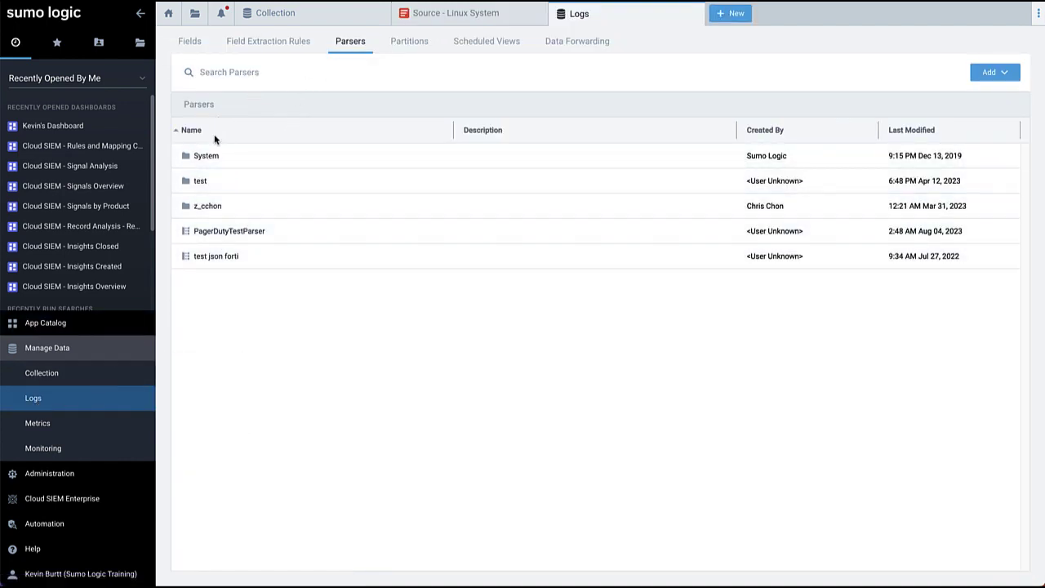
left_click(209, 160)
scroll(257, 346, "down", 10)
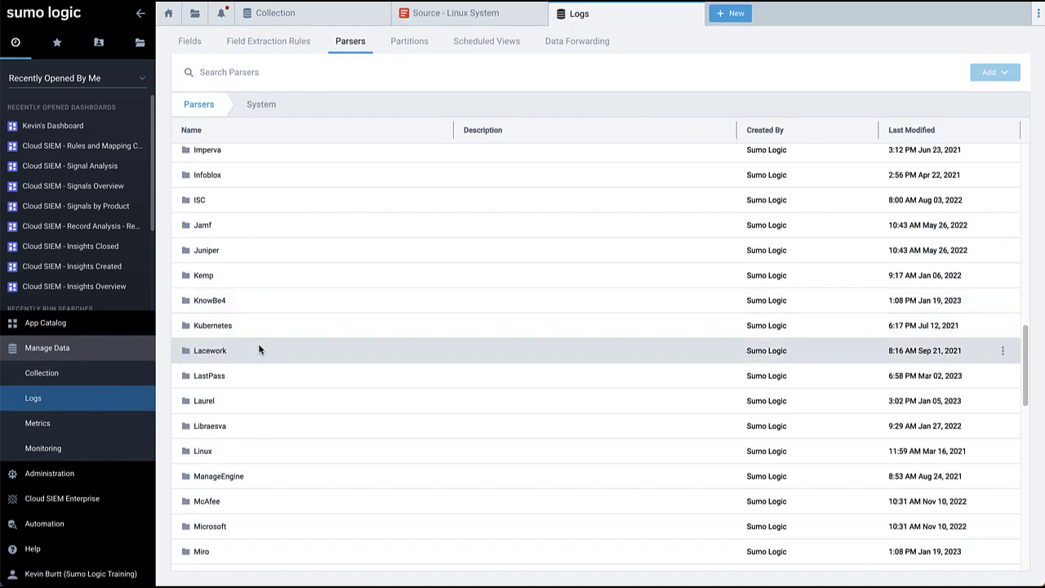
left_click(206, 389)
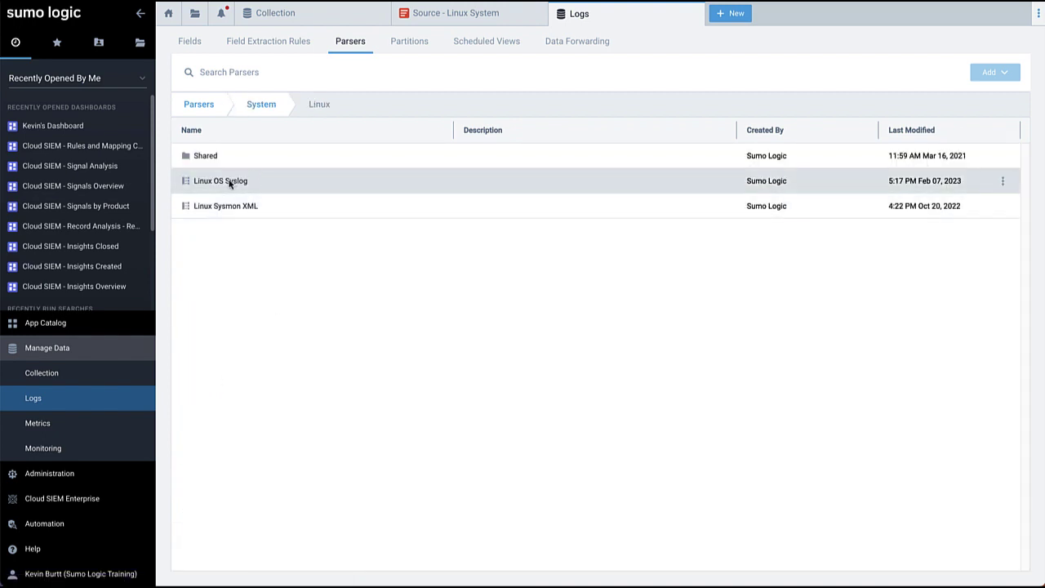
left_click(229, 181)
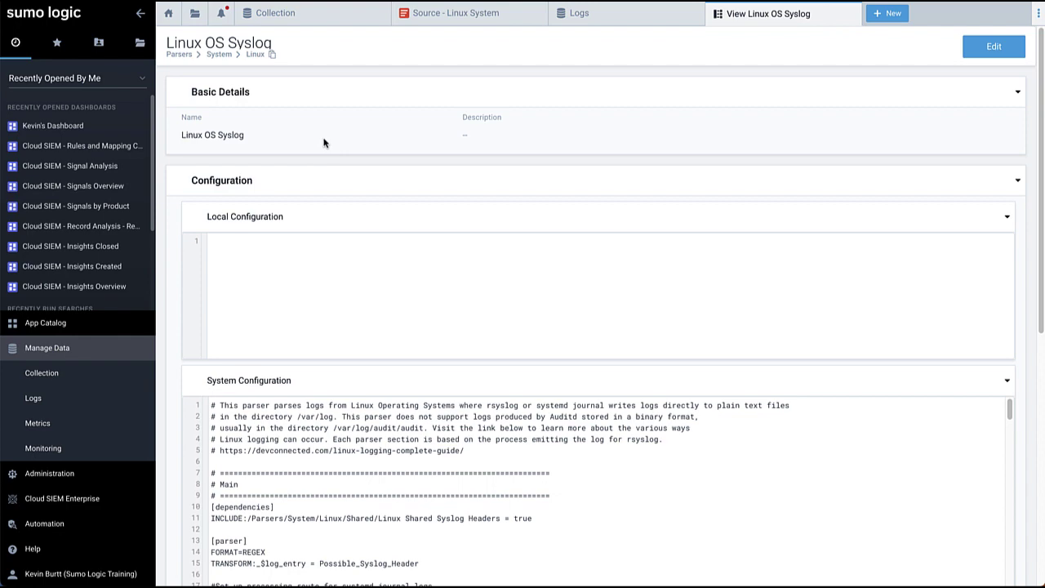
- Import sample logs into the parser from a Sumo log search using the copied query _source="Linux System" and _collector="CSE Demo DATA (DO NOT DELETE)"
scroll(357, 237, "down", 1)
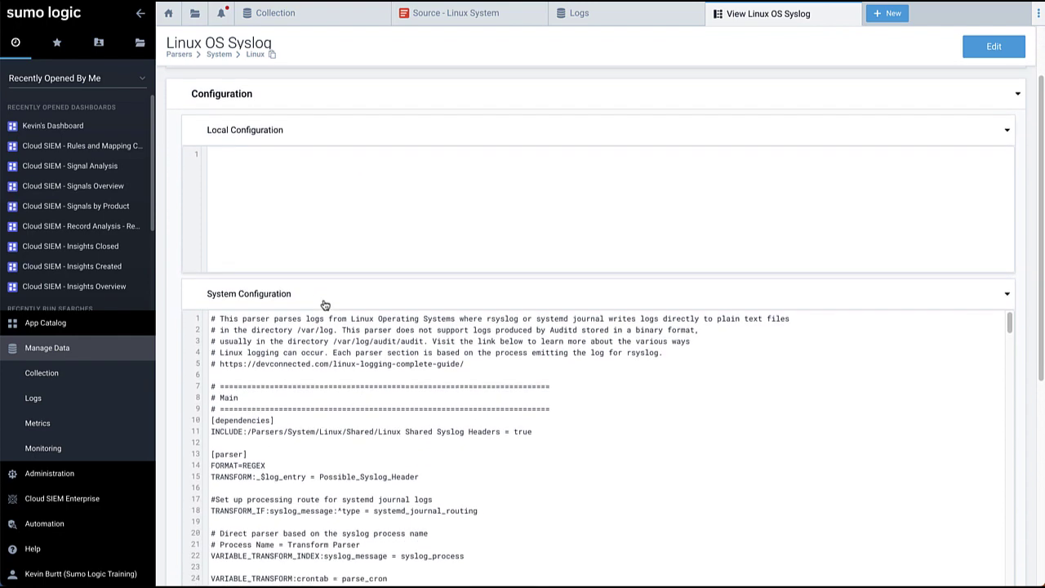
scroll(325, 305, "down", 5)
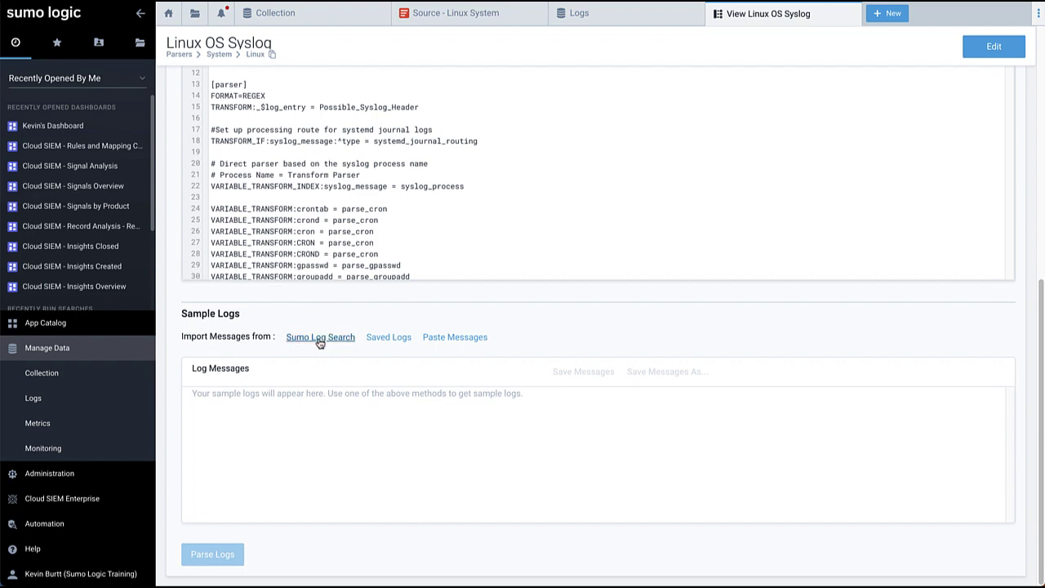
left_click(319, 337)
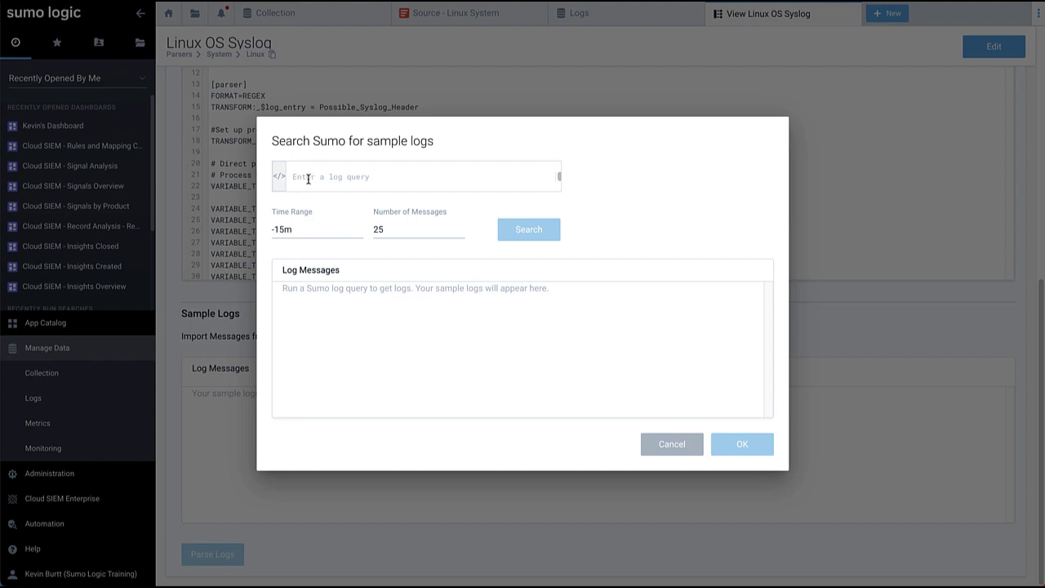
key("ctrl+v")
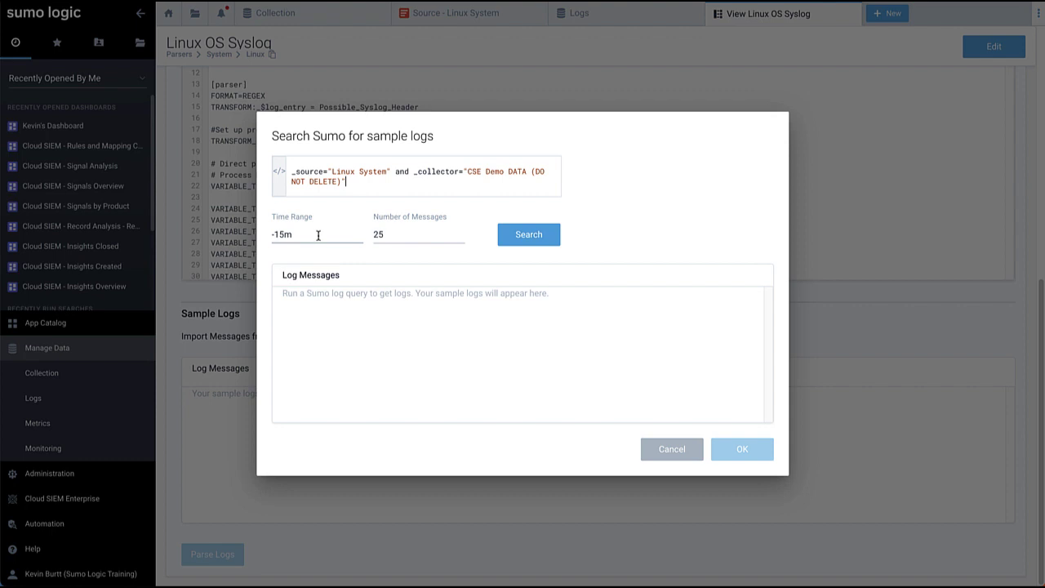
left_click(525, 237)
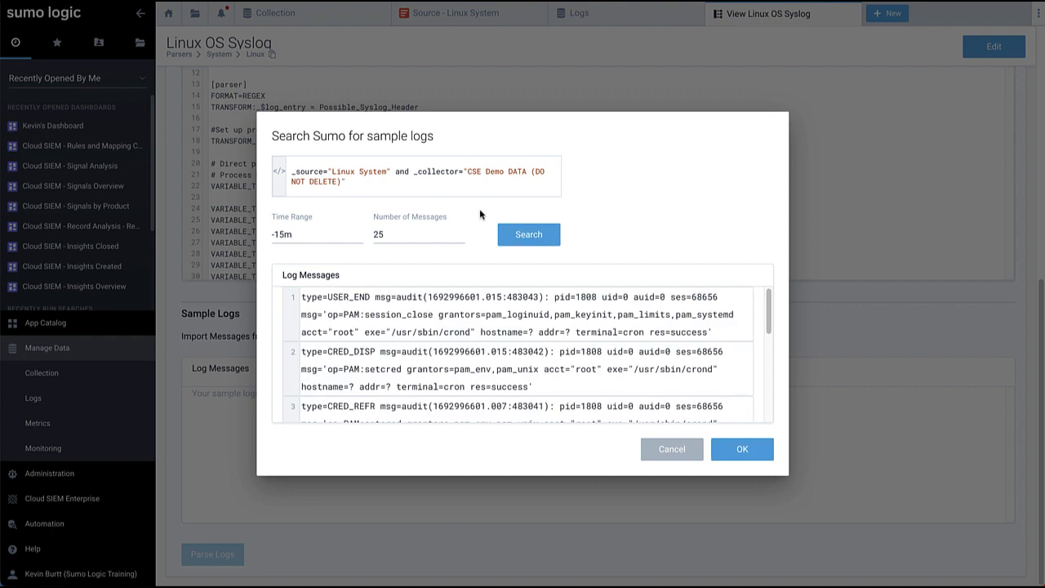
left_click(742, 450)
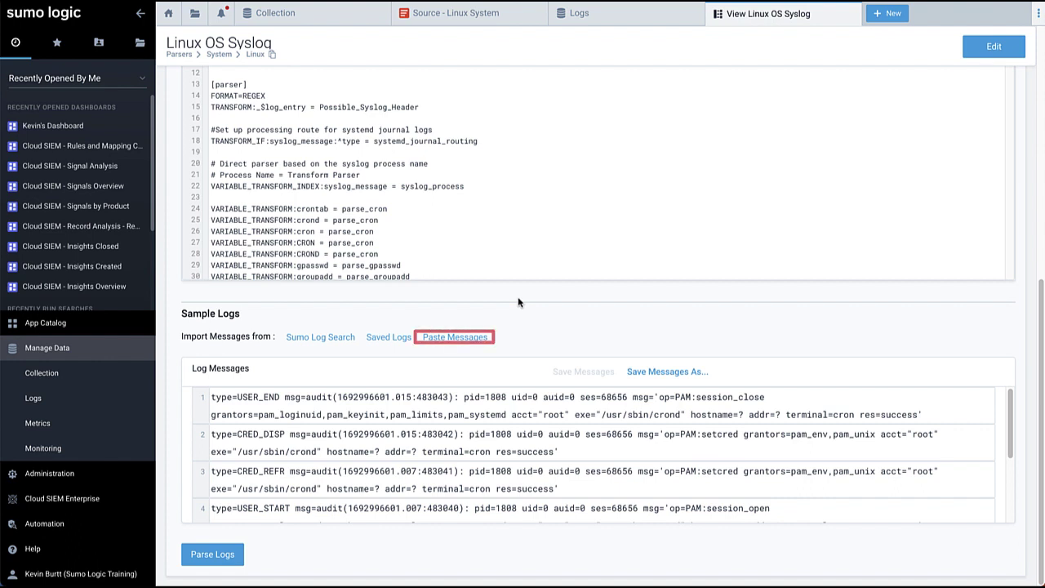
- Parse the imported sample logs and review the transforms and event details of the parsed messages
left_click(211, 555)
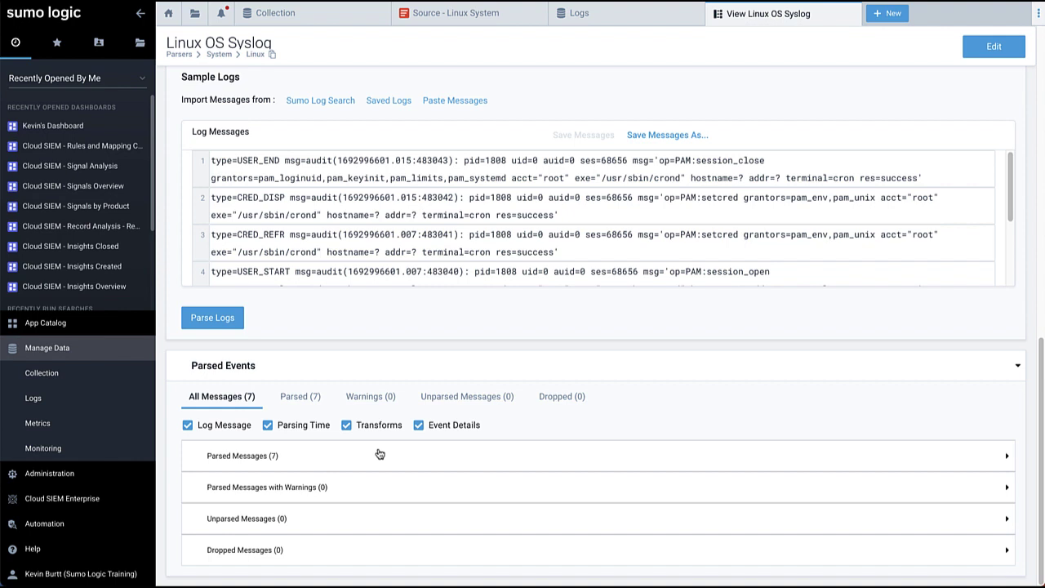
left_click(242, 462)
scroll(321, 465, "down", 1)
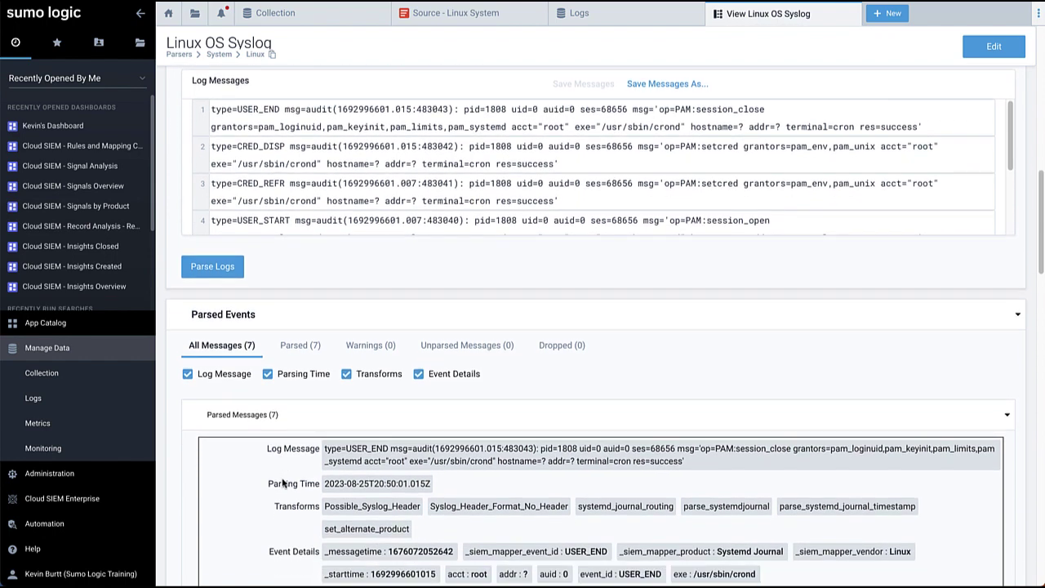
scroll(282, 484, "down", 5)
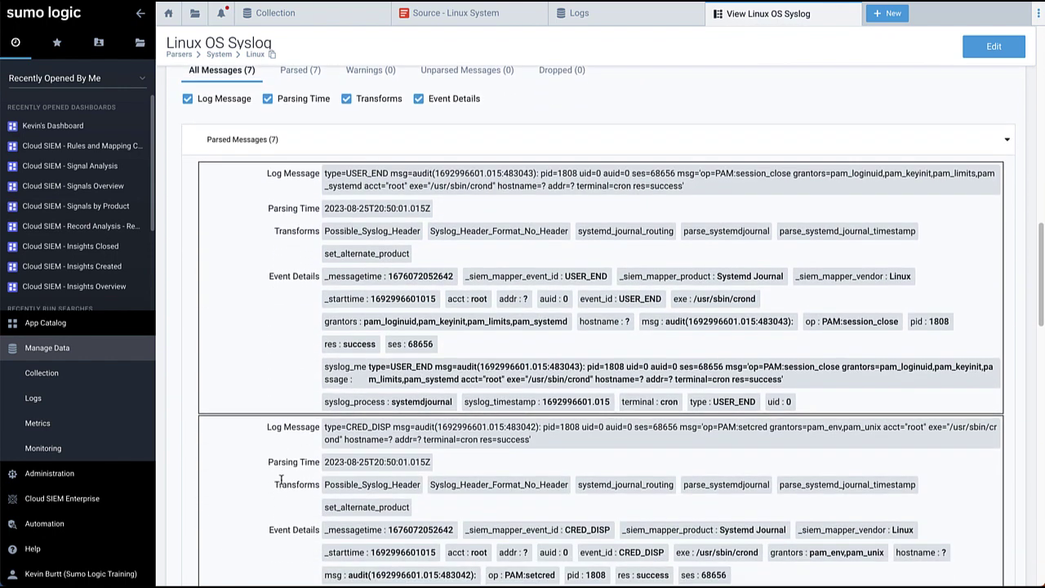
scroll(281, 480, "down", 1)
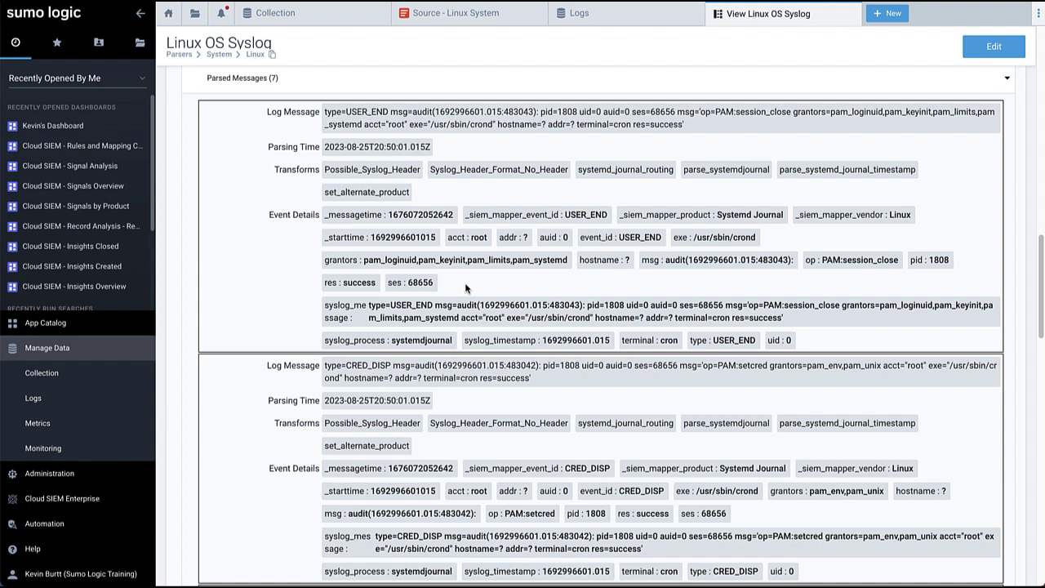
- Switch to Cloud SIEM Enterprise and filter its log mappings by the keyword "linux"
left_click(62, 502)
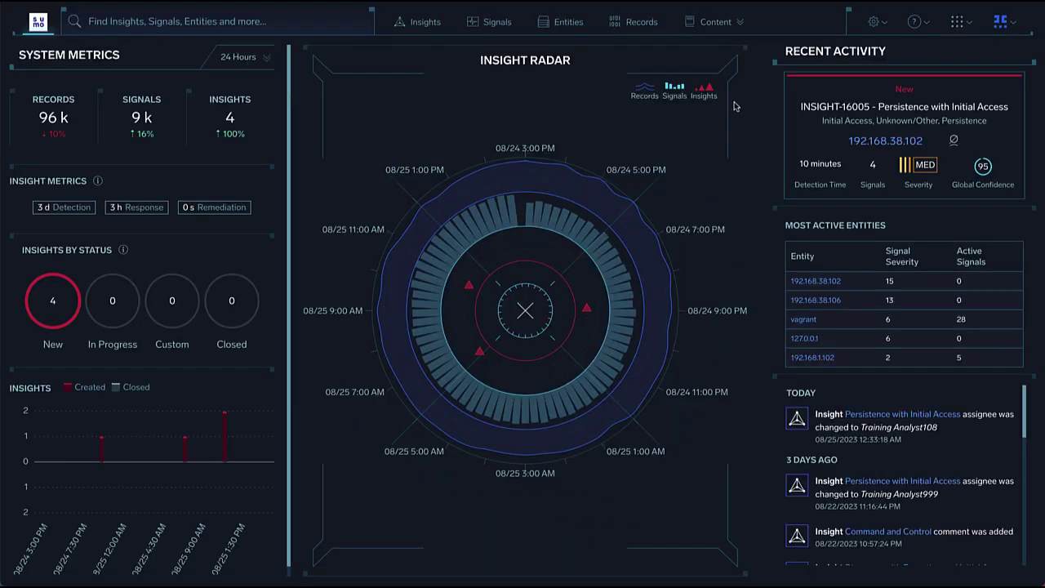
left_click(881, 25)
left_click(548, 77)
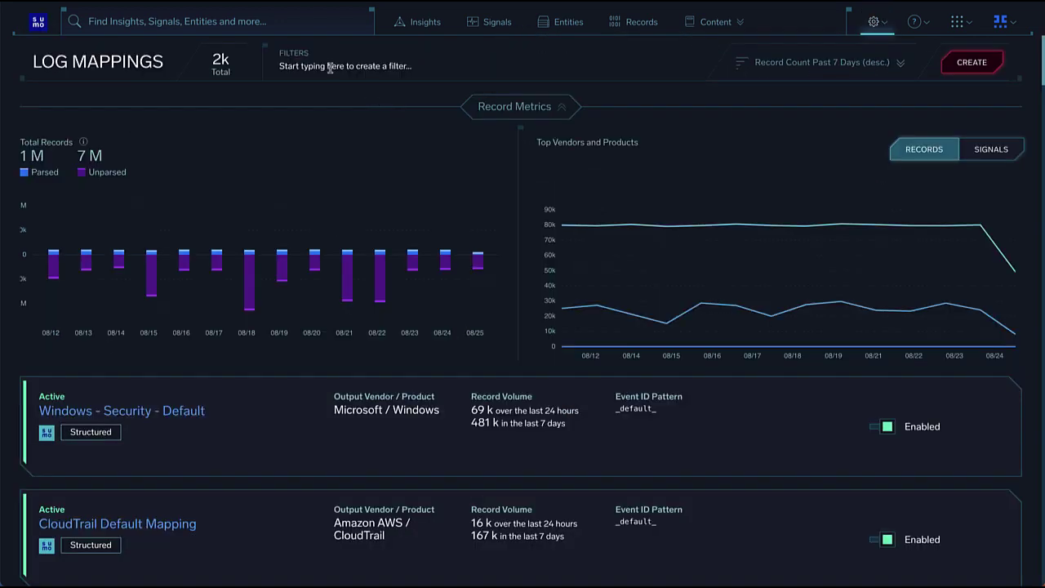
left_click(328, 68)
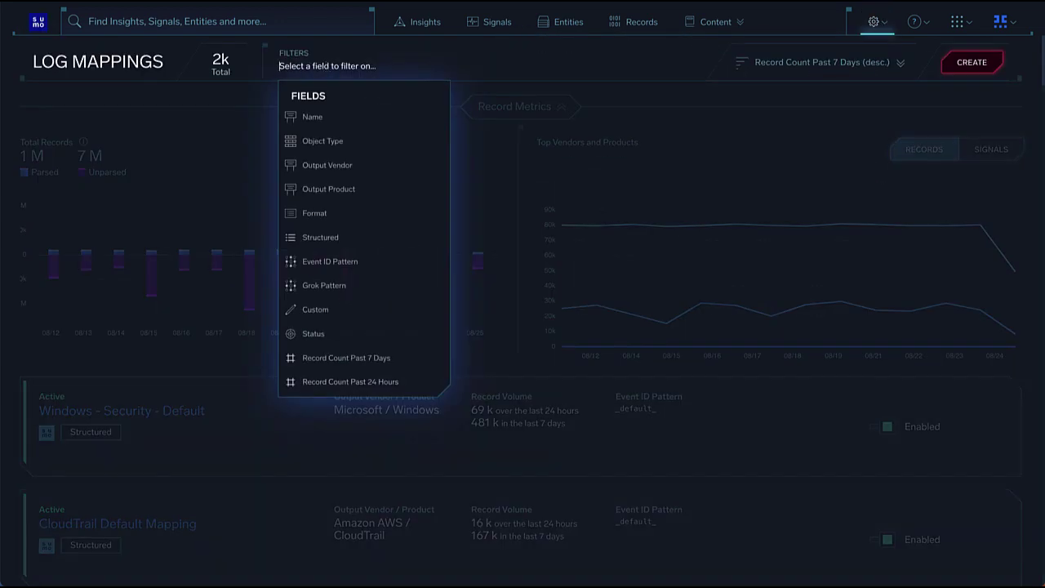
type("linux")
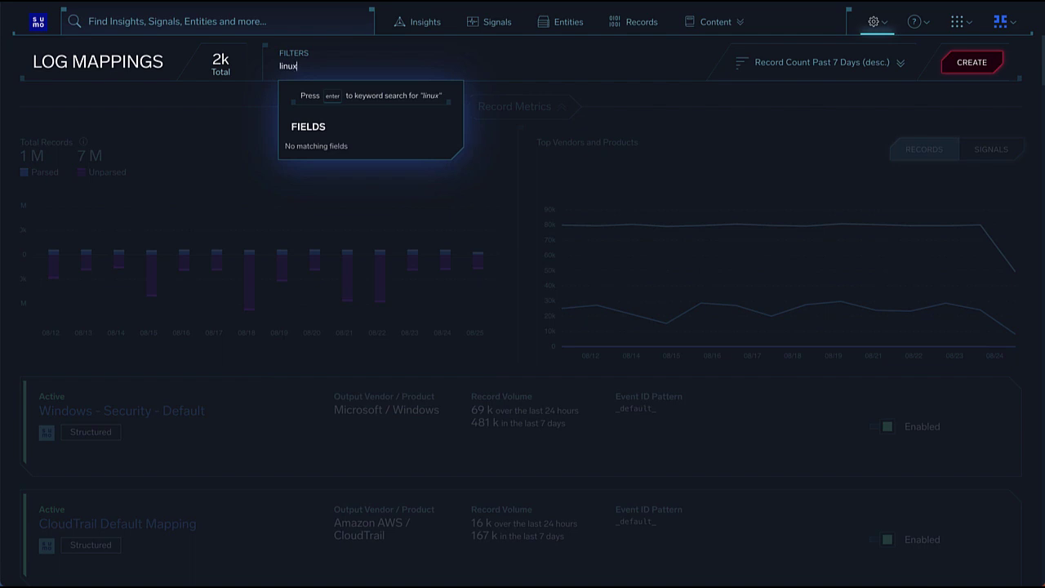
key("Return")
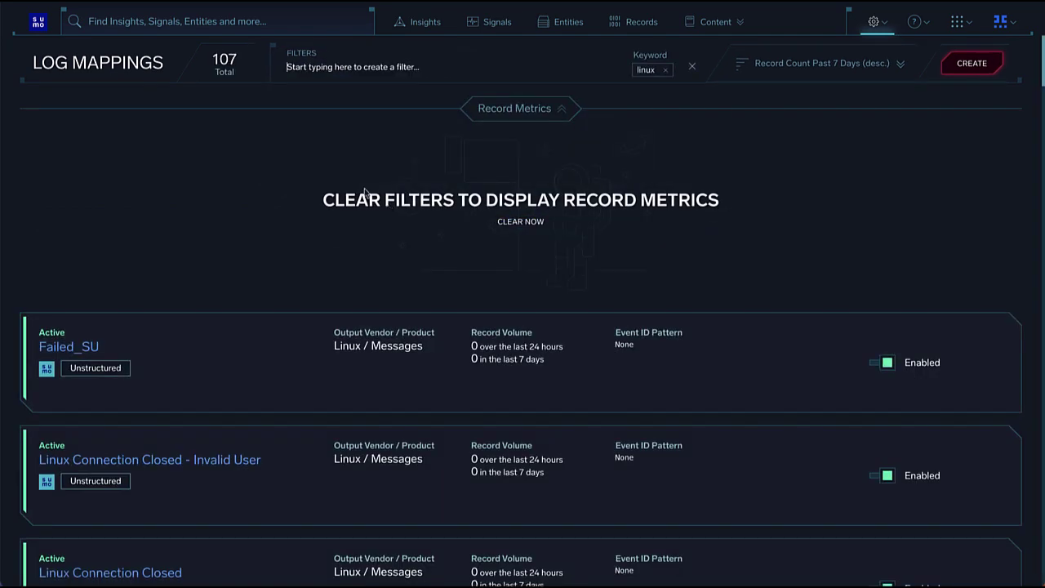
- Open the "Linux OS Syslog - Process adclient - Audit Success" log mapping and examine its input-to-output field mappings
scroll(266, 351, "down", 5)
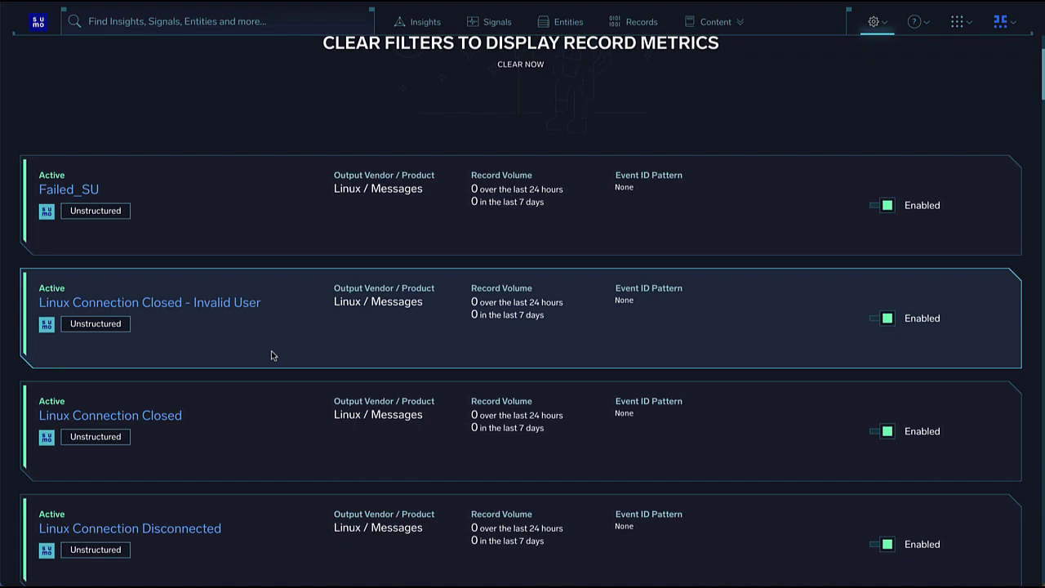
scroll(273, 355, "down", 4)
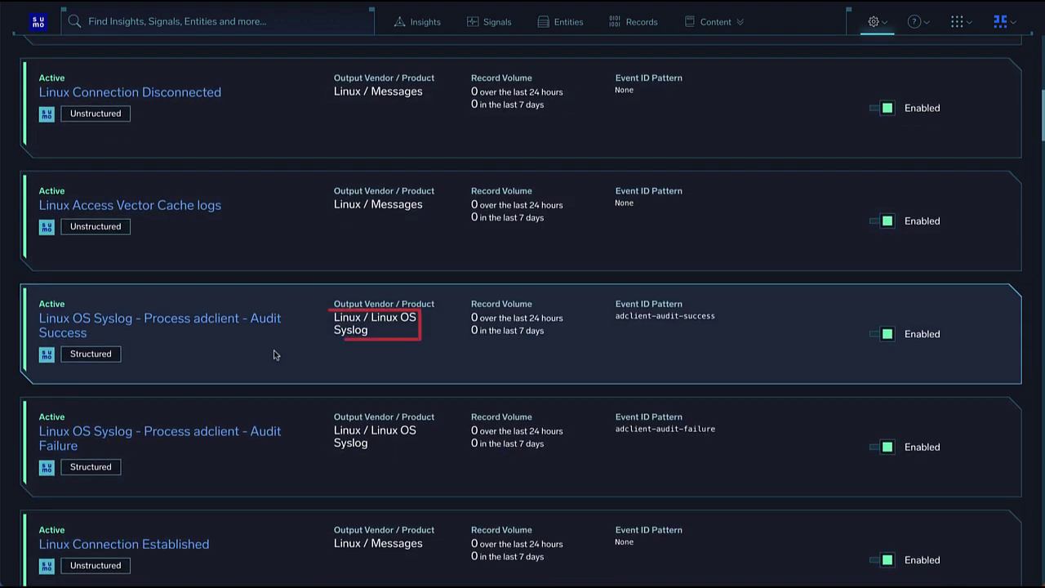
left_click(363, 356)
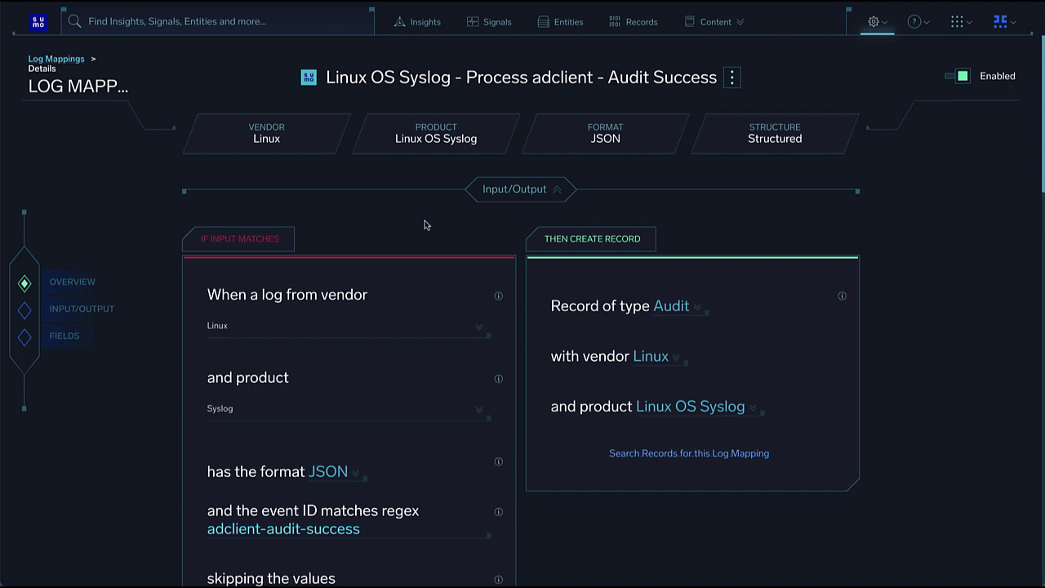
left_click(72, 343)
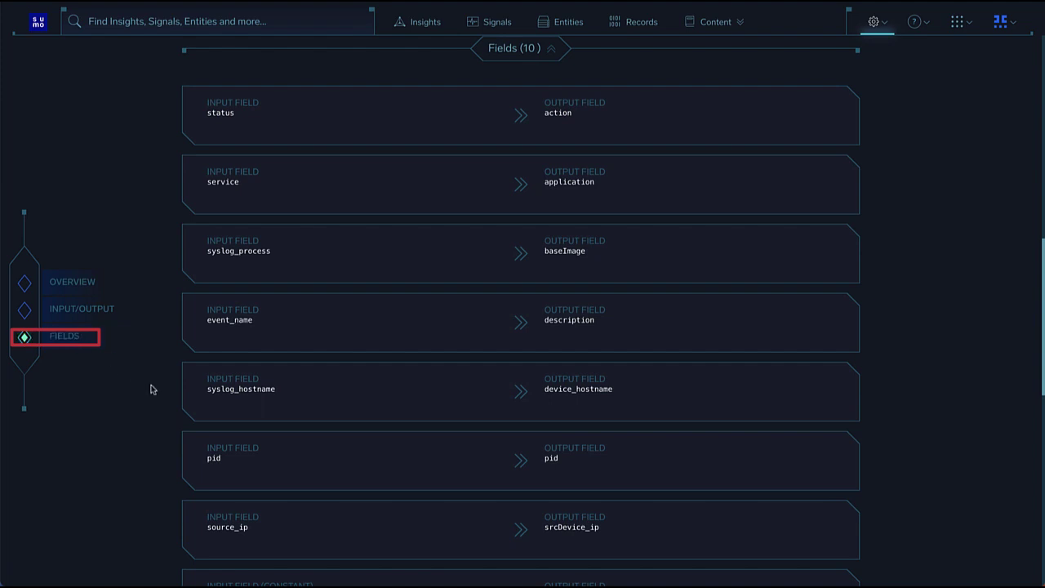
scroll(442, 398, "down", 1)
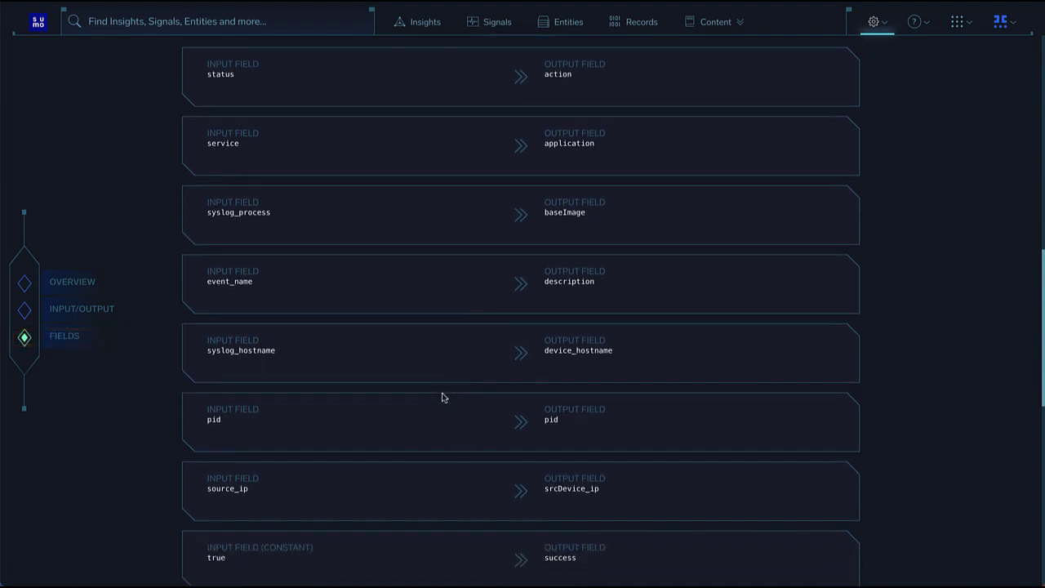
scroll(442, 397, "down", 4)
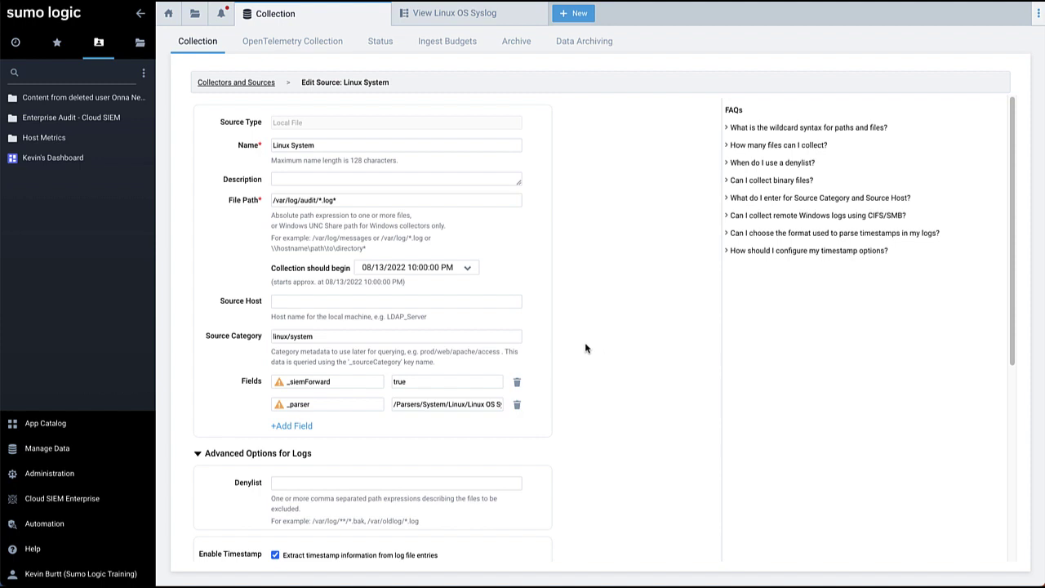
- Open the details of Linux Log Rule among the field extraction rules for logs
left_click(47, 448)
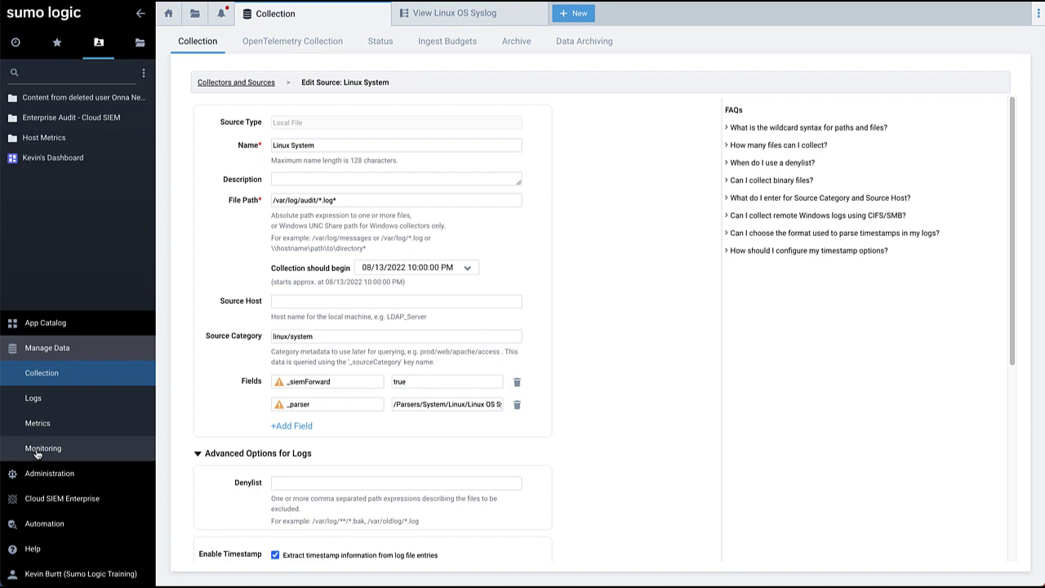
left_click(36, 398)
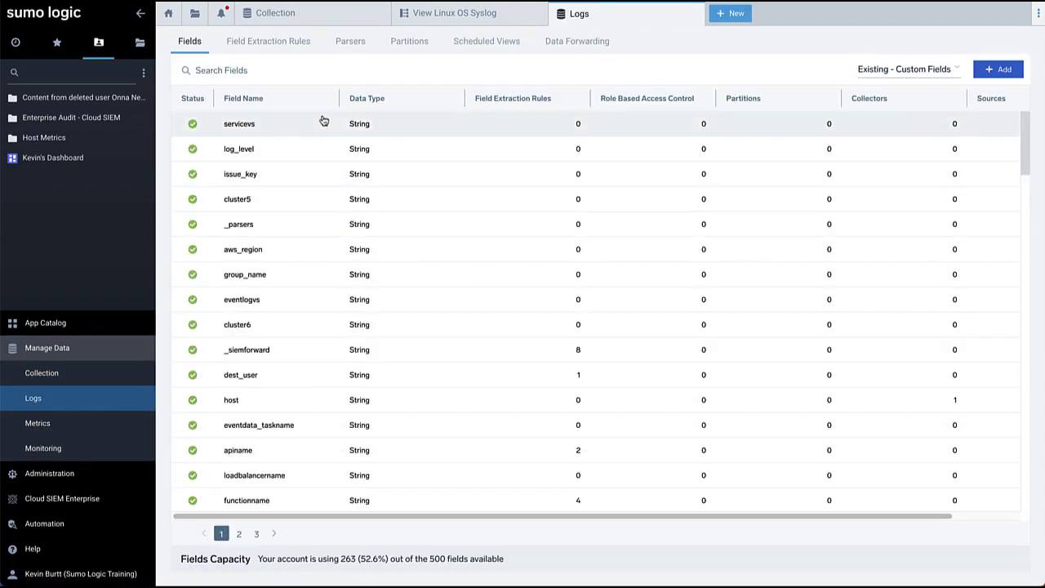
left_click(271, 43)
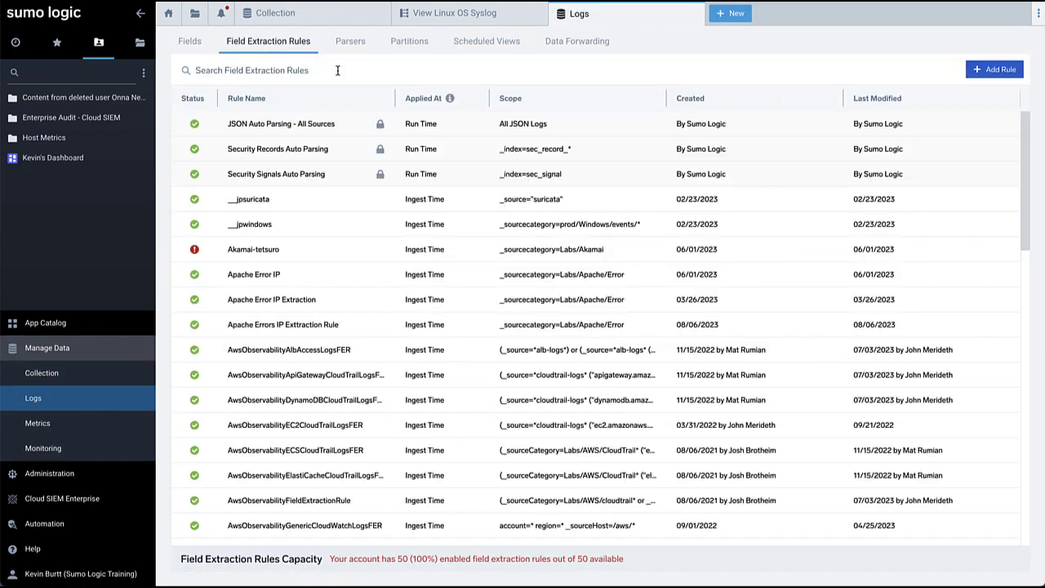
scroll(334, 313, "down", 10)
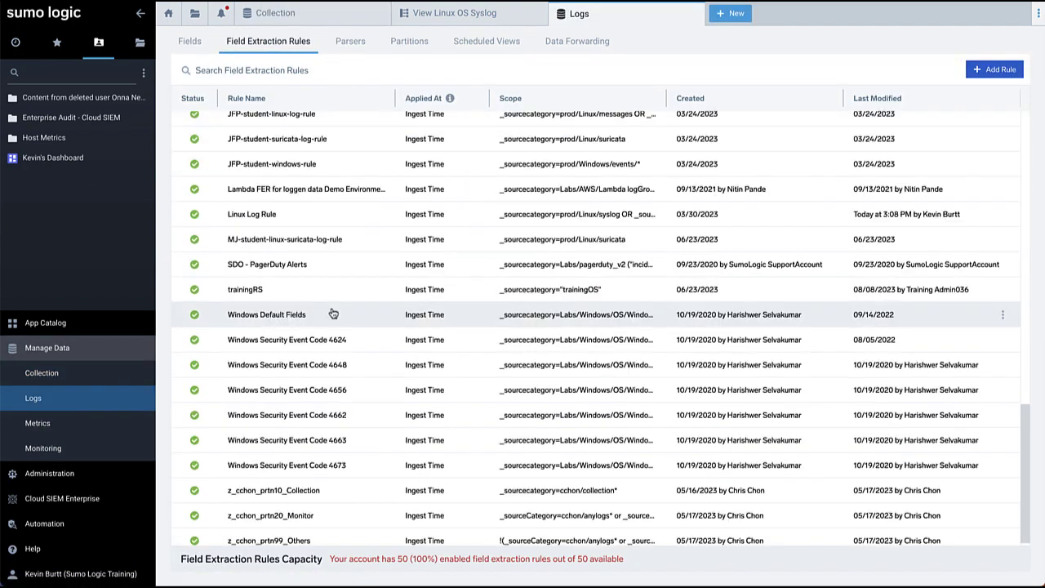
left_click(292, 219)
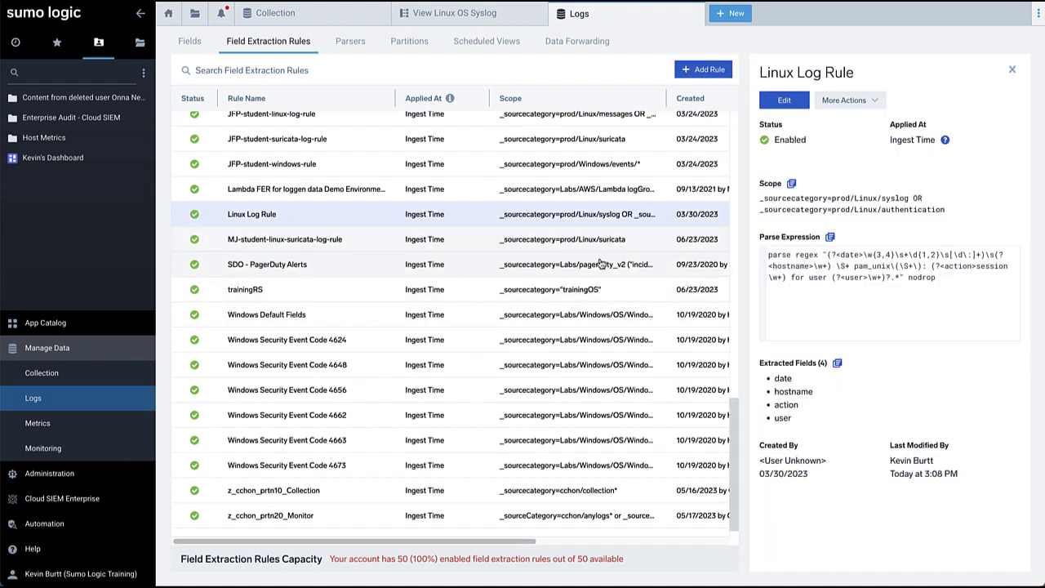
- Edit Linux Log Rule's parse expression, appending | "true" as _siemForward and | "/Parsers/System/Linux/Linux OS Syslog" as _parser
left_click(784, 100)
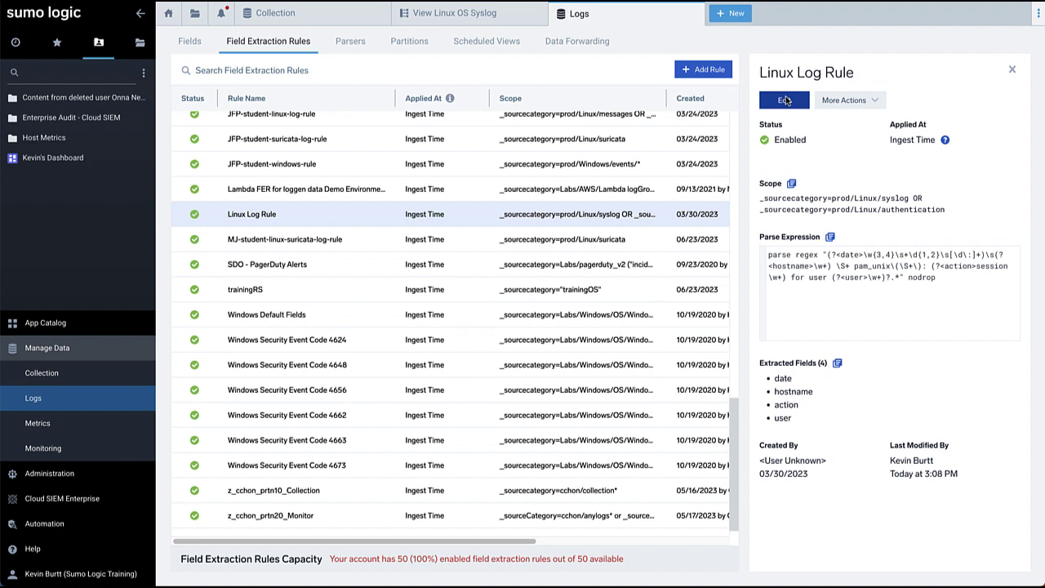
left_click(881, 429)
type("| \"true\" as _siemForward | \"/Parsers/System/Linux/Linux OS Syslog\" as _parser")
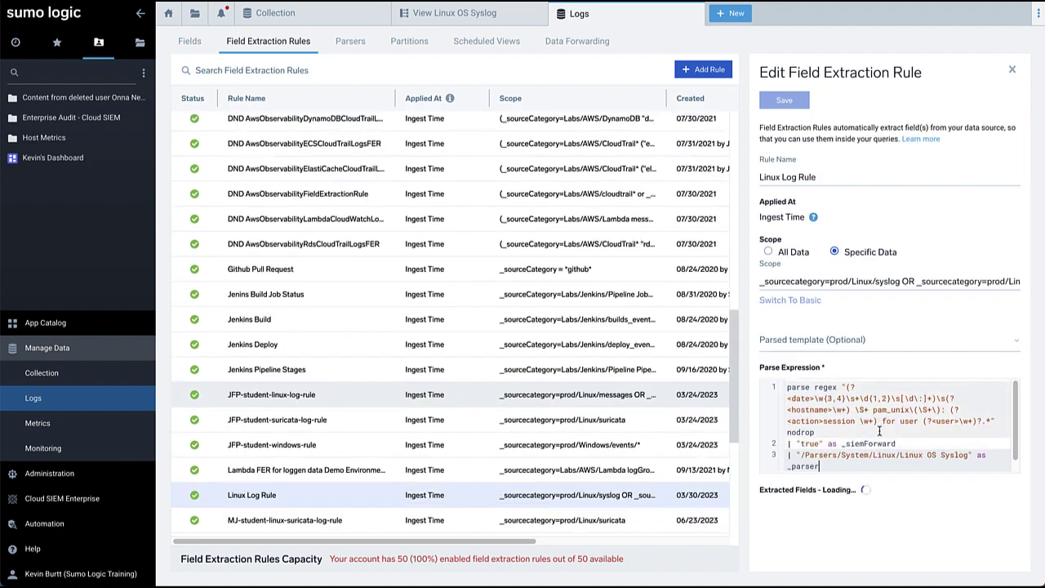
- Copy the path of the Linux OS Syslog parser and save the edited Linux Log Rule
left_click(461, 13)
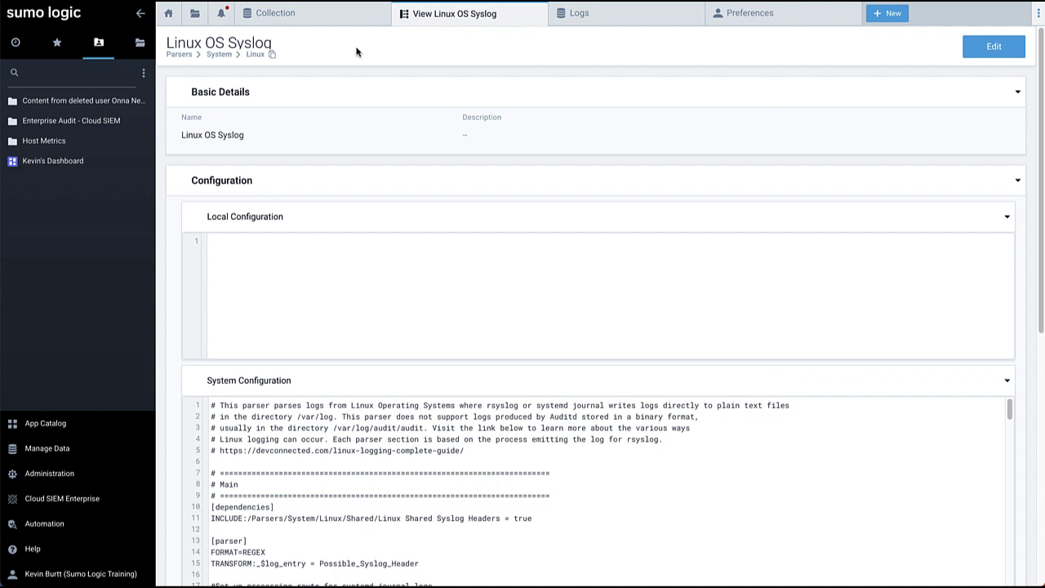
left_click(273, 54)
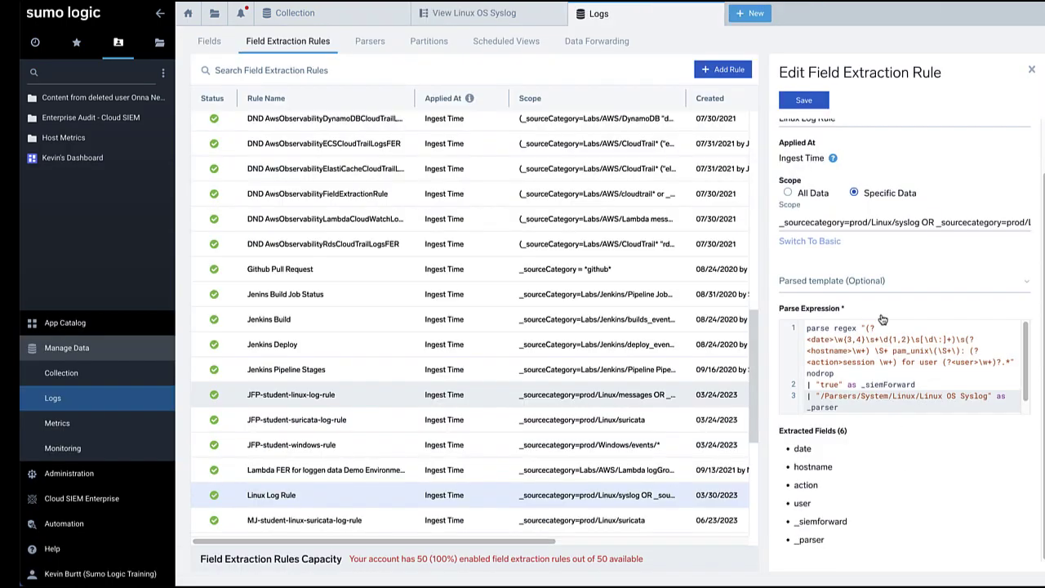
left_click(808, 103)
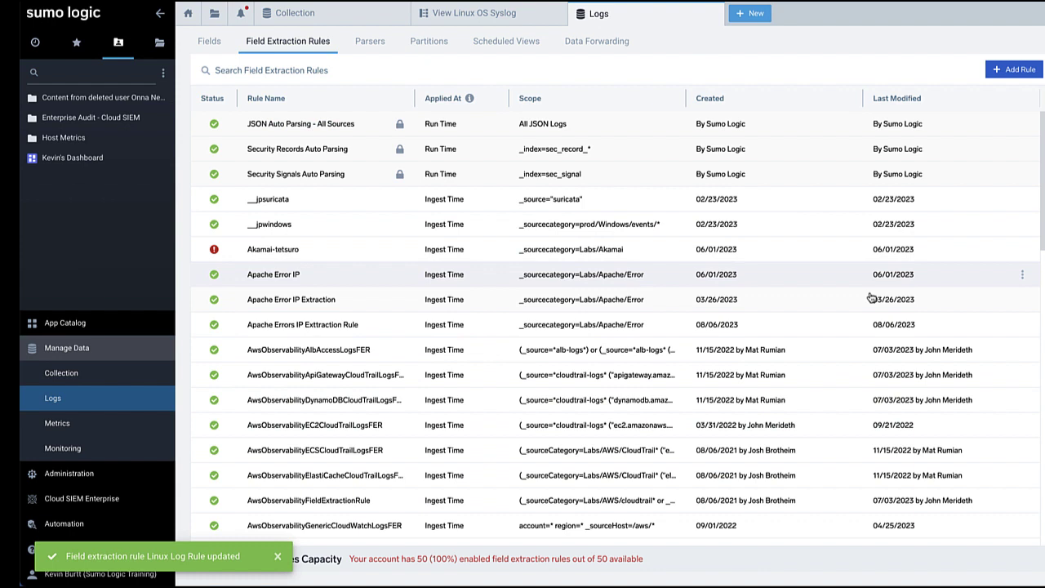